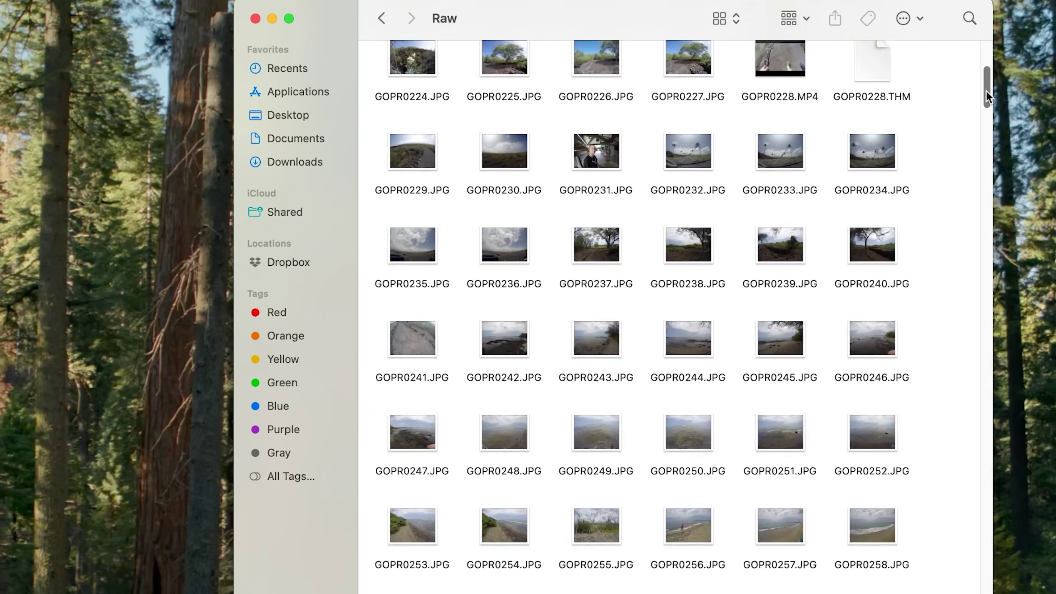
Step: Scroll through the Raw footage and select clip GX011328.MP4 in the Hero 13 Black folder
{"action": "scroll", "coordinate": [1034, 160], "scroll_direction": "down", "scroll_amount": 20}
{"action": "scroll", "coordinate": [1033, 160], "scroll_direction": "down", "scroll_amount": 20}
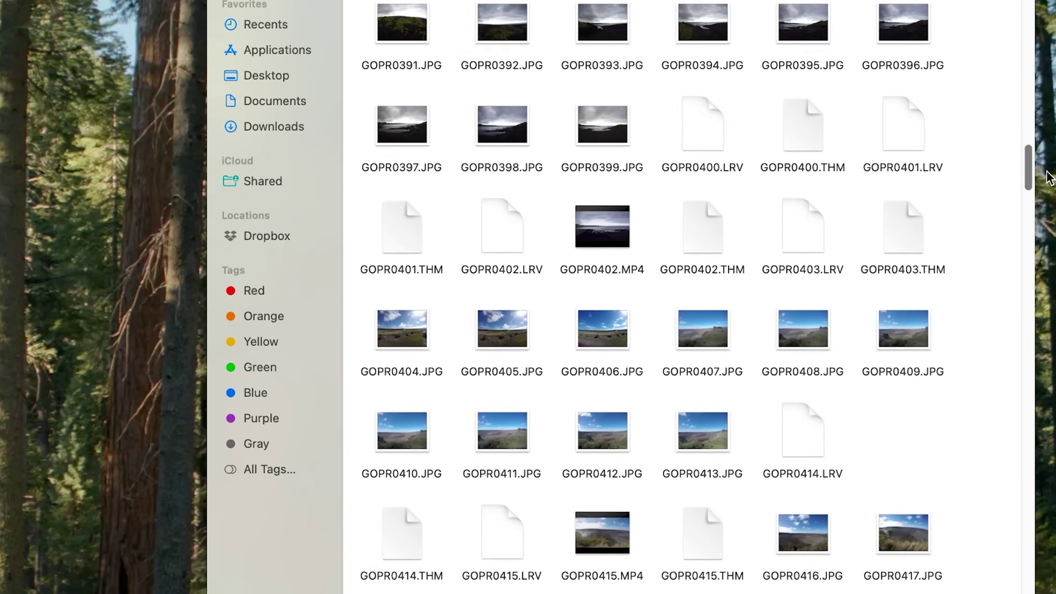
{"action": "scroll", "coordinate": [694, 297], "scroll_direction": "down", "scroll_amount": 20}
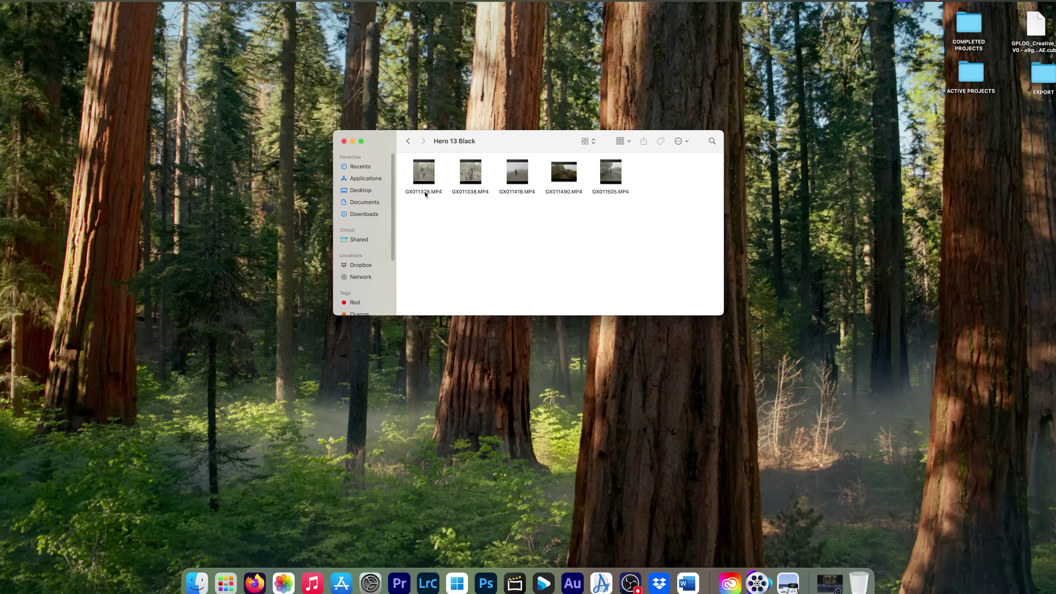
{"action": "left_click", "coordinate": [424, 192]}
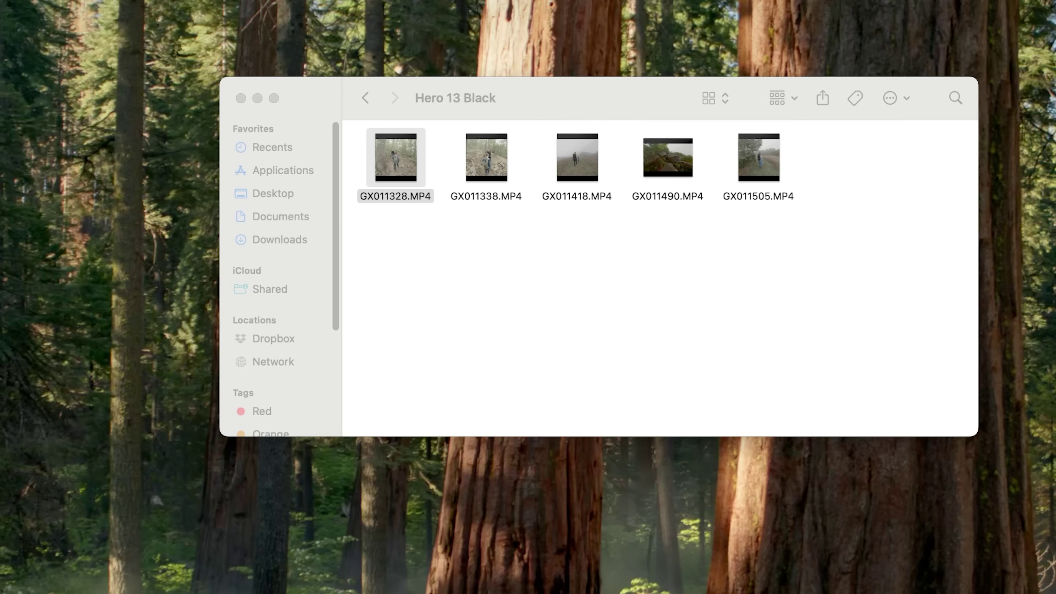
{"action": "key", "text": "super+i"}
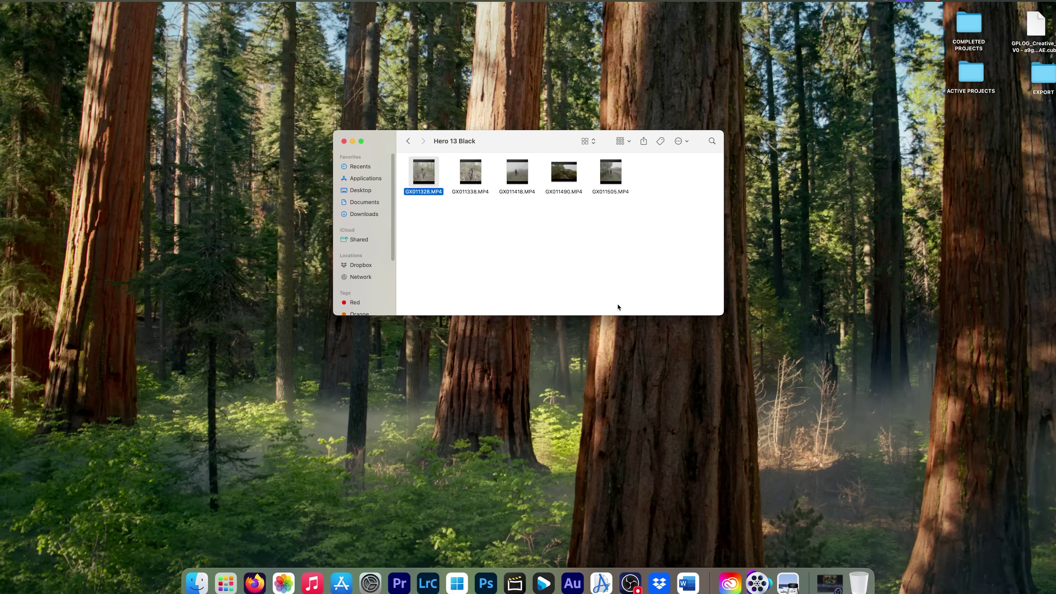
Step: Launch VideoProc Converter AI beside the Finder window and enter its Video Converter workspace
{"action": "left_click", "coordinate": [757, 583]}
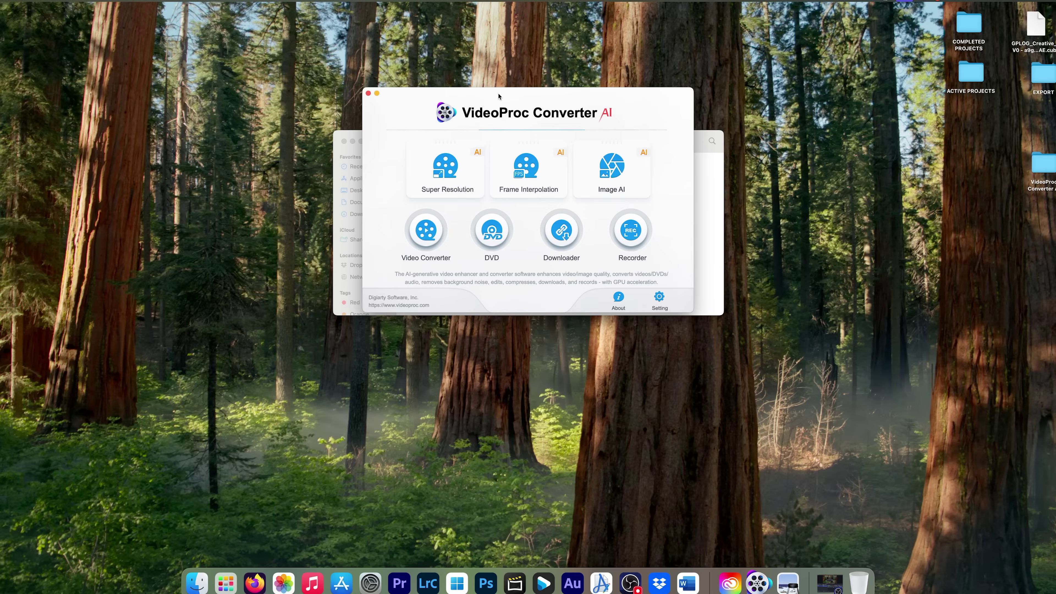
{"action": "left_click_drag", "start_coordinate": [534, 104], "coordinate": [314, 77]}
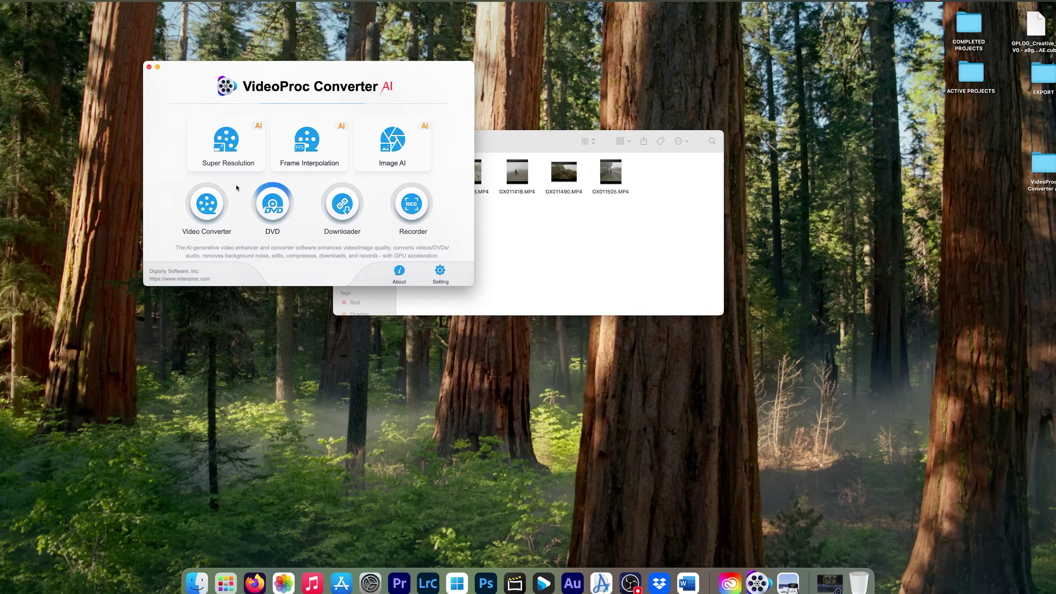
{"action": "left_click", "coordinate": [207, 204]}
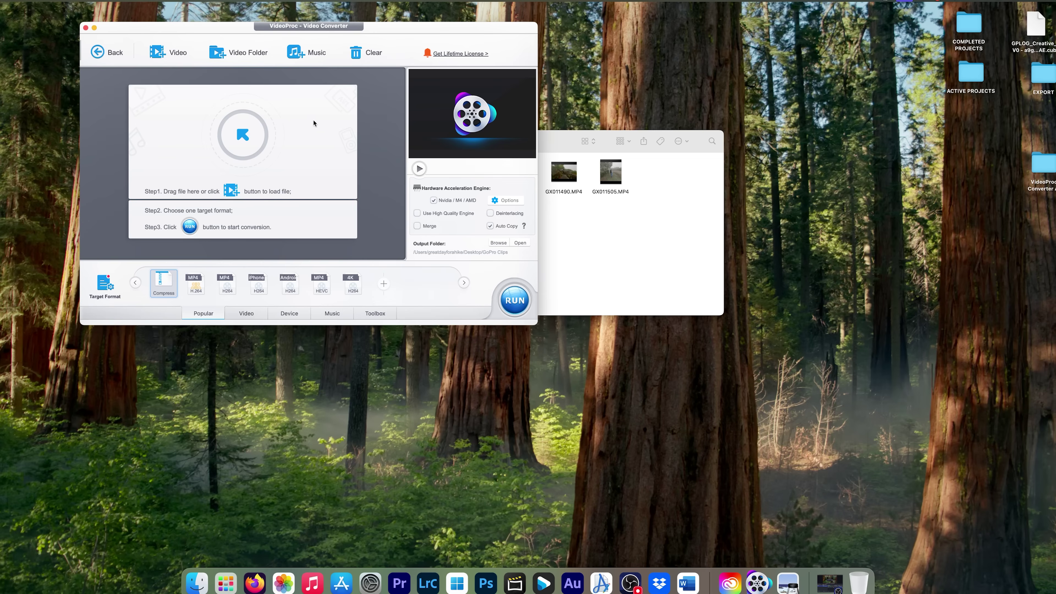
Step: Drag GX011328.MP4 into the conversion list for 1920x1080 H.264 MP4 output
{"action": "left_click_drag", "start_coordinate": [538, 134], "coordinate": [754, 119]}
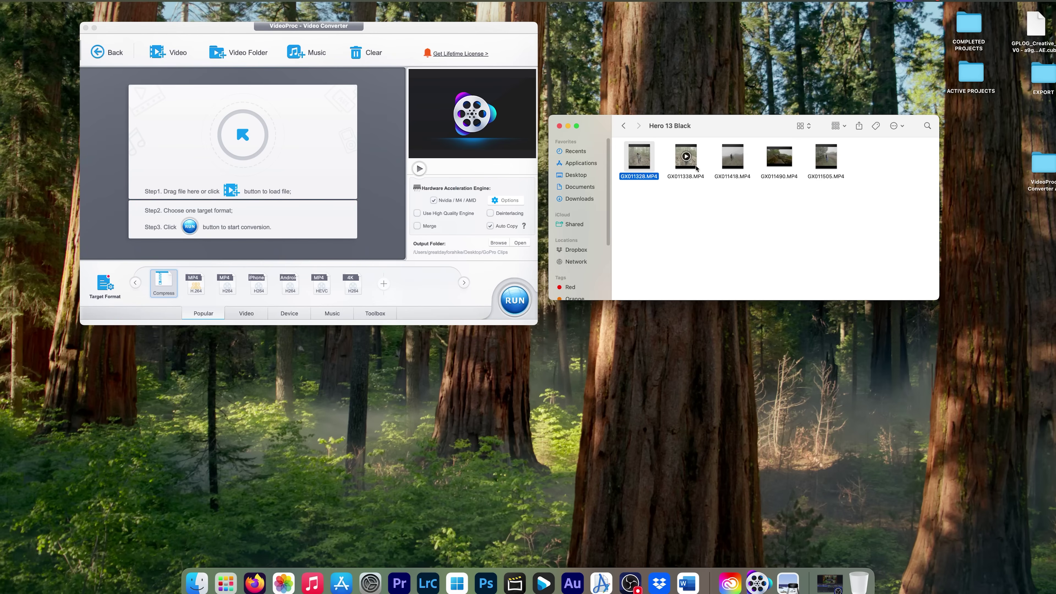
{"action": "left_click_drag", "start_coordinate": [645, 172], "coordinate": [249, 154]}
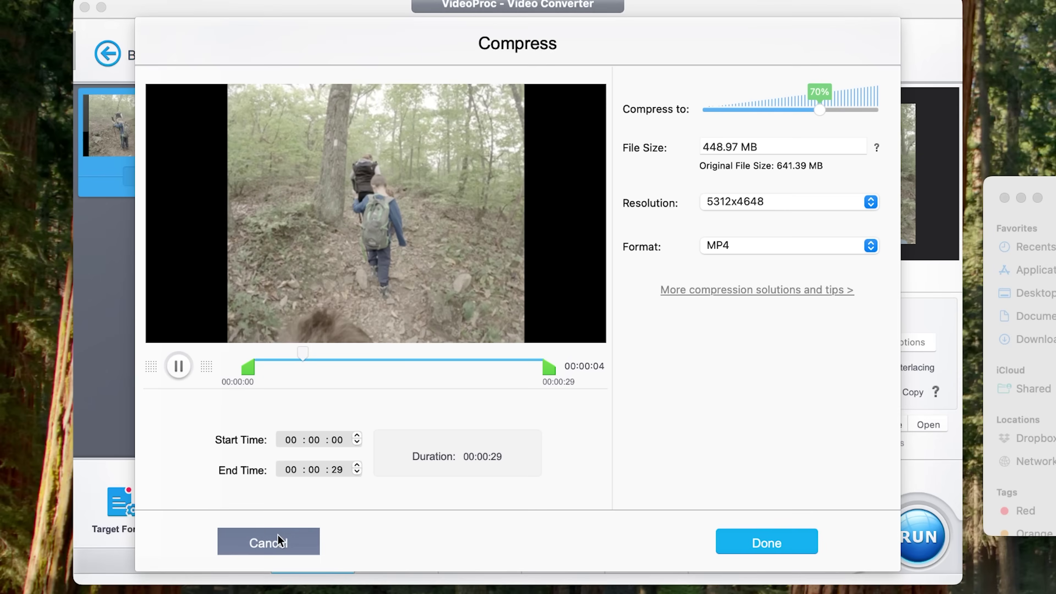
{"action": "left_click", "coordinate": [278, 535]}
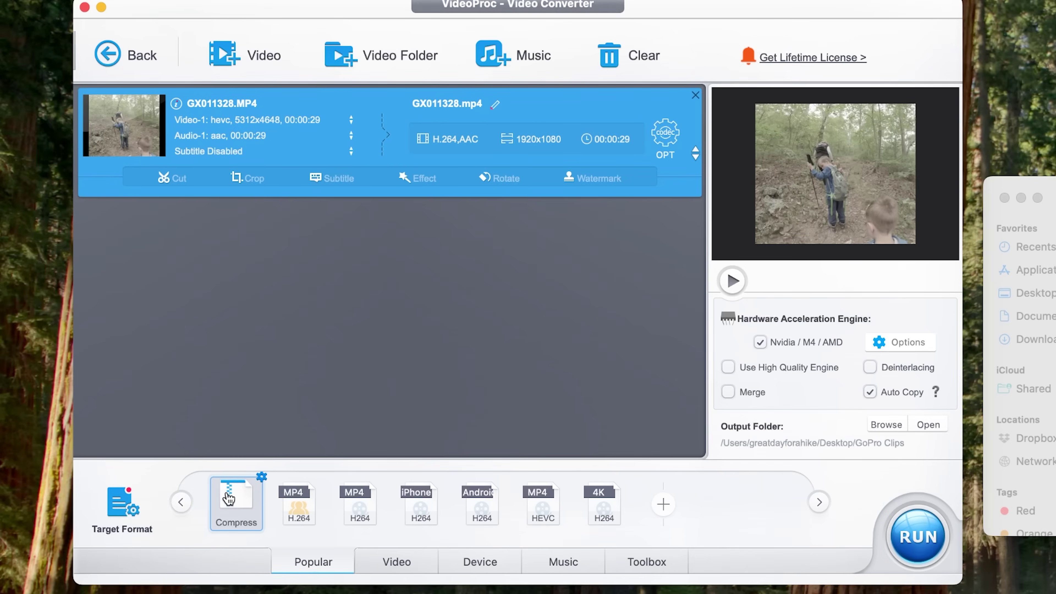
Step: Open GX011328.MP4's compression settings and review the clip's file details
{"action": "left_click", "coordinate": [262, 474]}
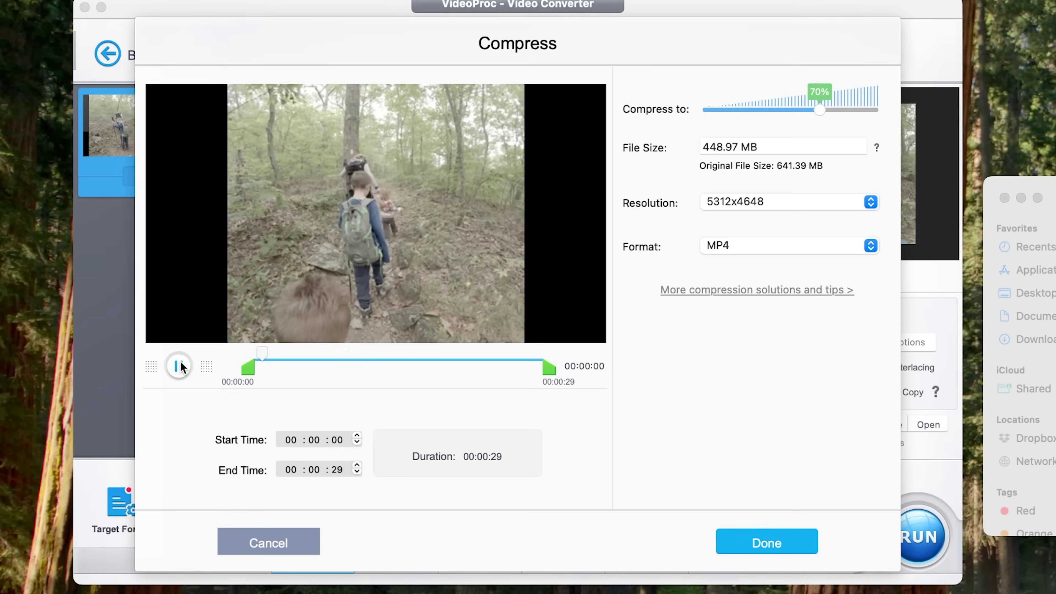
{"action": "left_click", "coordinate": [178, 365]}
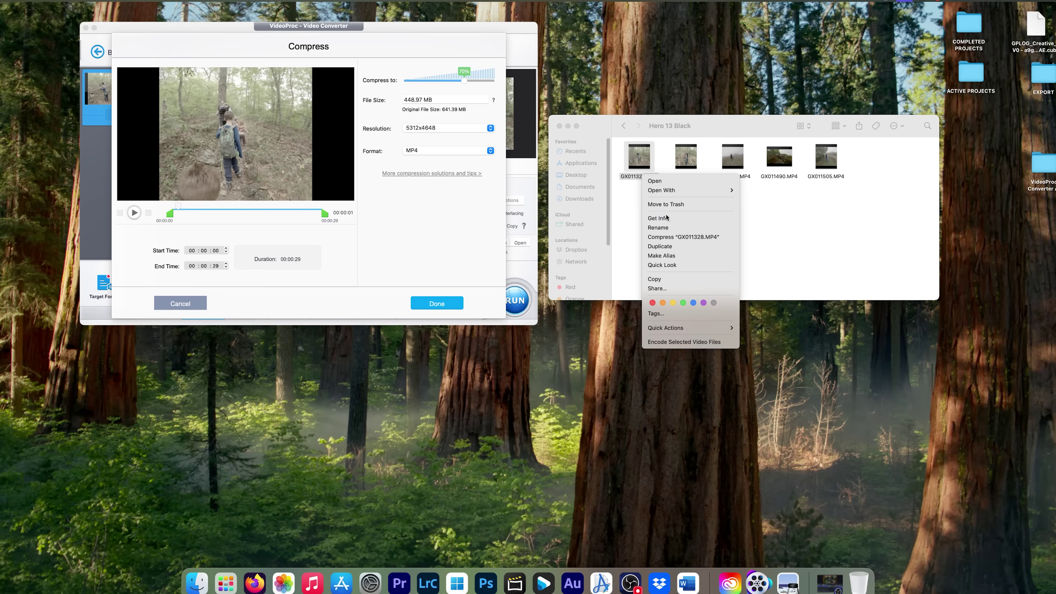
{"action": "left_click", "coordinate": [661, 218]}
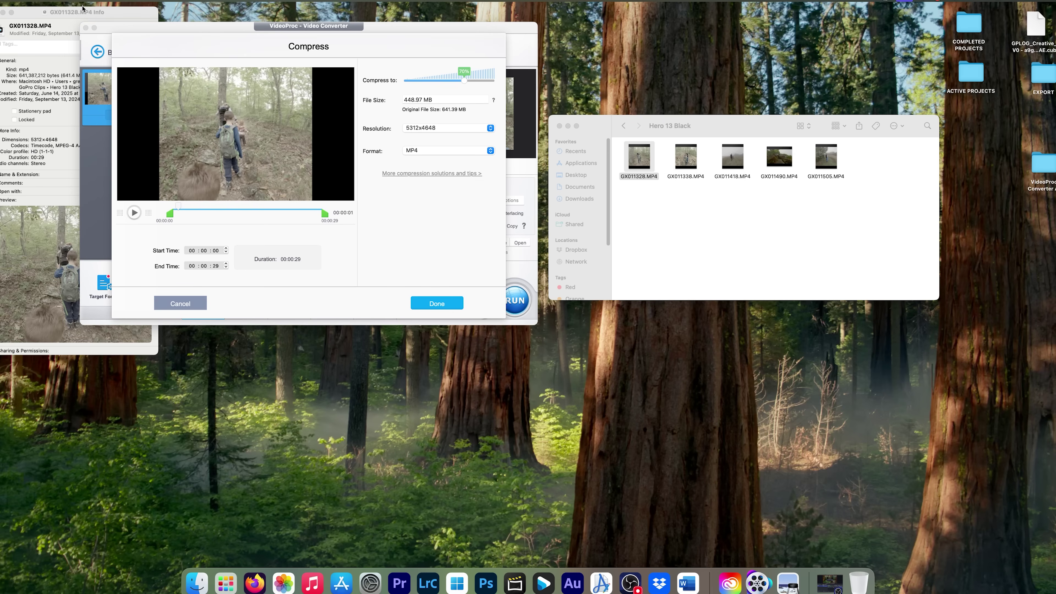
{"action": "left_click_drag", "start_coordinate": [100, 12], "coordinate": [743, 34]}
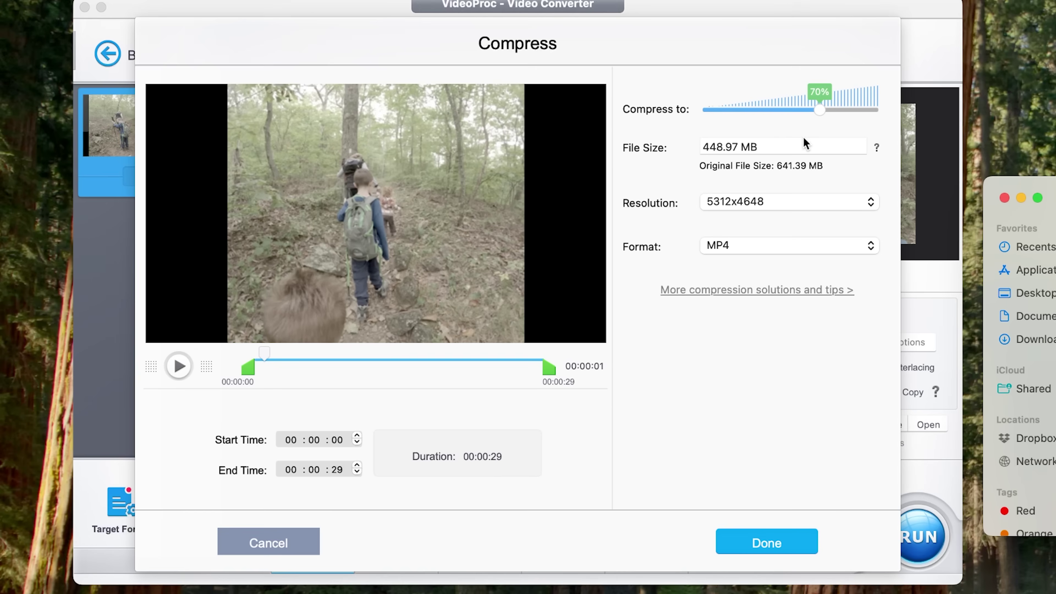
{"action": "left_click", "coordinate": [818, 112]}
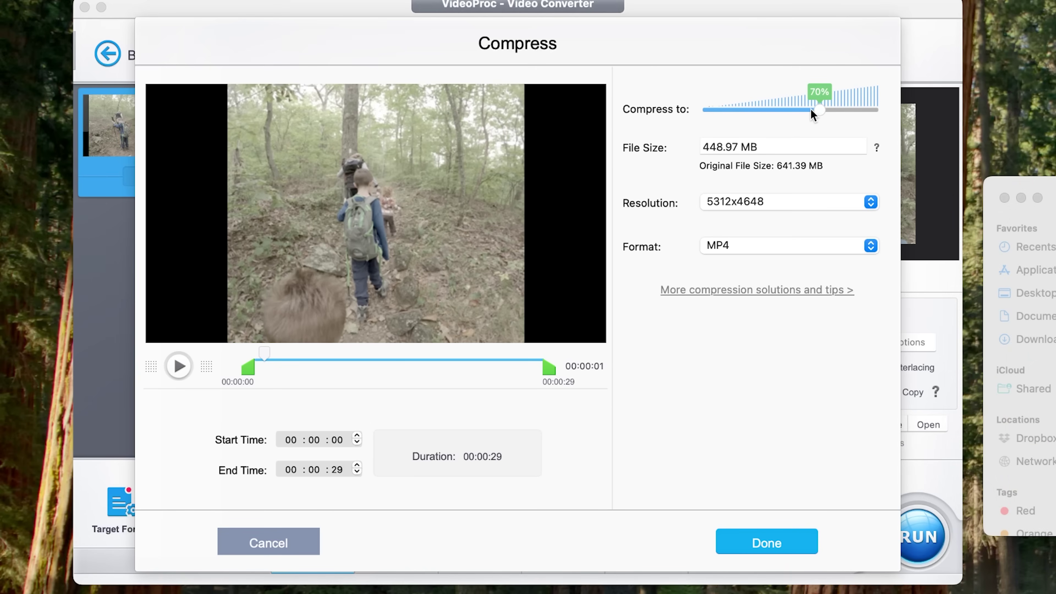
Step: Lower the Compress to target to 20% (about 128.28 MB) and apply it
{"action": "left_click_drag", "start_coordinate": [811, 110], "coordinate": [923, 106]}
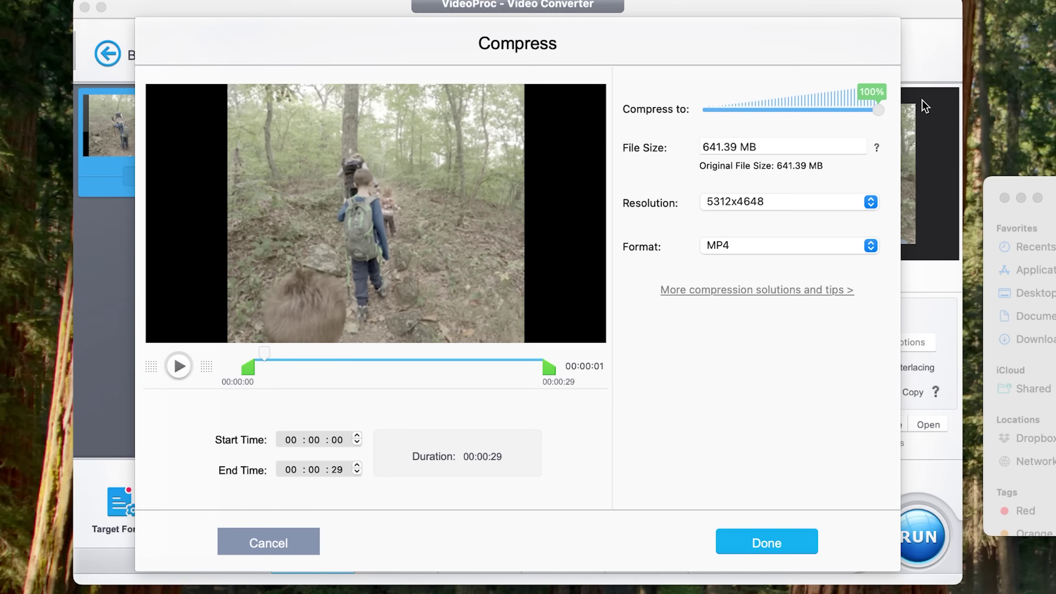
{"action": "left_click_drag", "start_coordinate": [878, 104], "coordinate": [724, 112]}
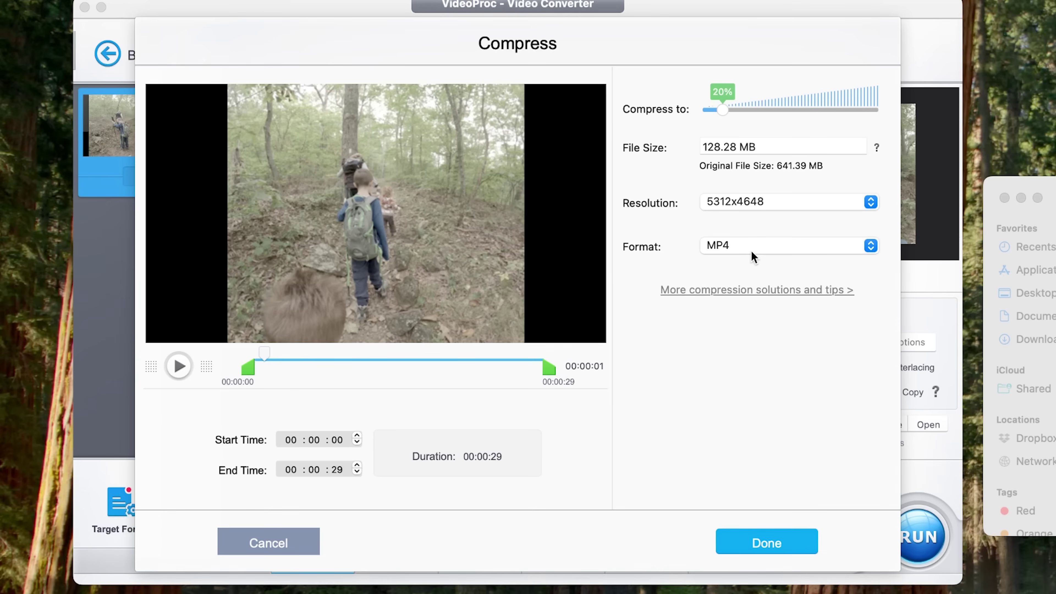
{"action": "left_click_drag", "start_coordinate": [265, 354], "coordinate": [226, 362]}
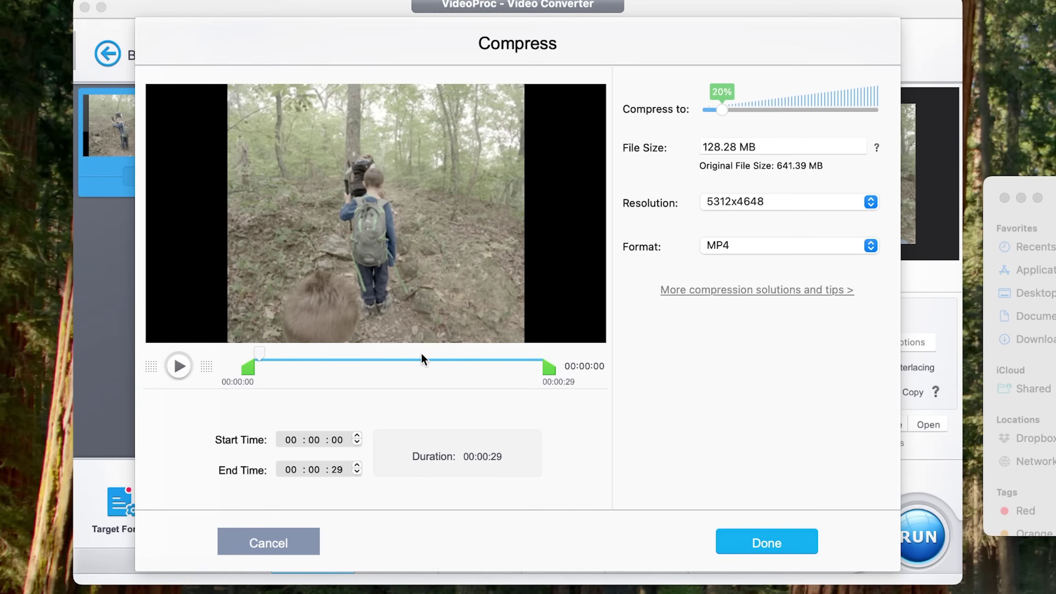
{"action": "left_click", "coordinate": [769, 541]}
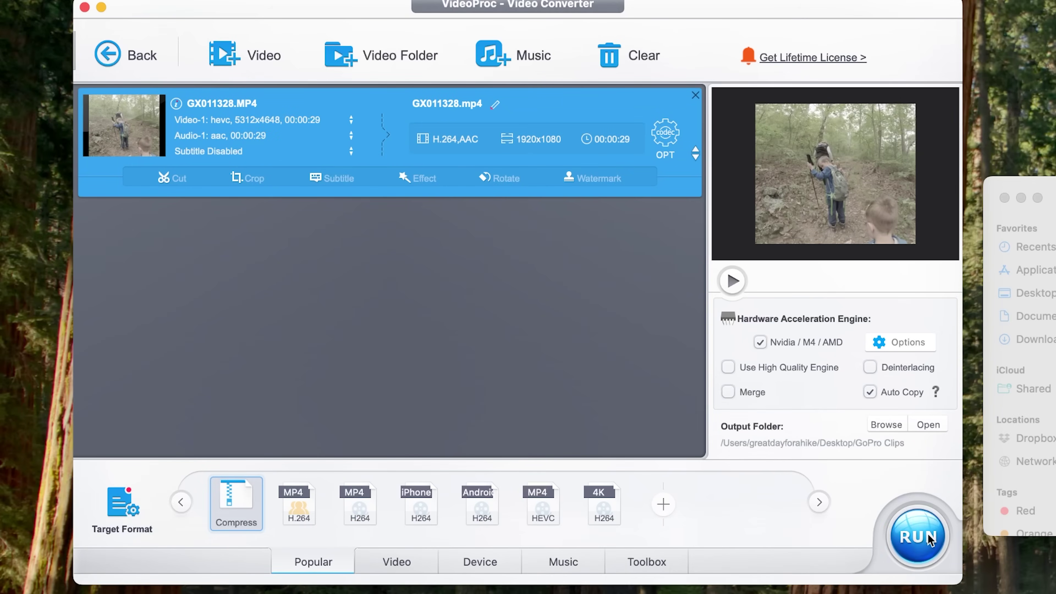
Step: Run the conversion and select the compressed GX011328.mp4 in GoPro Clips
{"action": "left_click", "coordinate": [921, 541]}
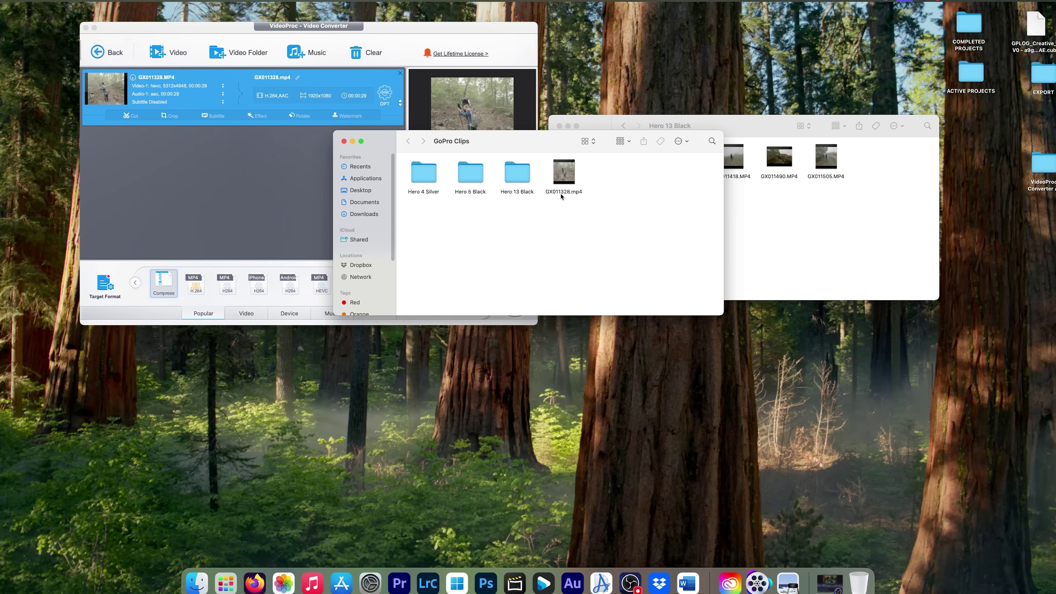
{"action": "left_click", "coordinate": [577, 193]}
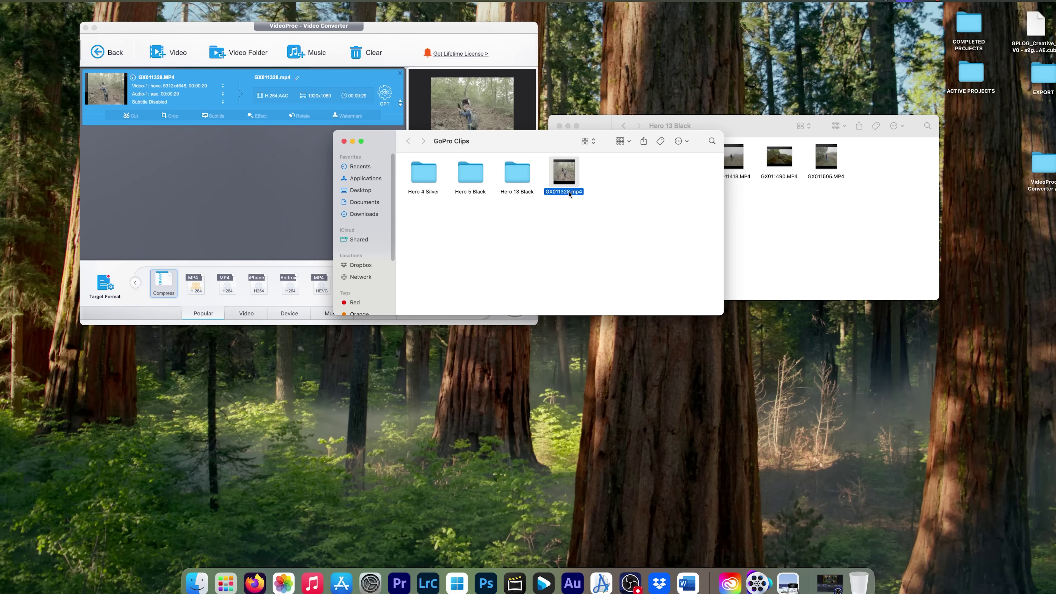
Step: Play the converted GX011328.mp4 in QuickTime to check it
{"action": "double_click", "coordinate": [565, 193]}
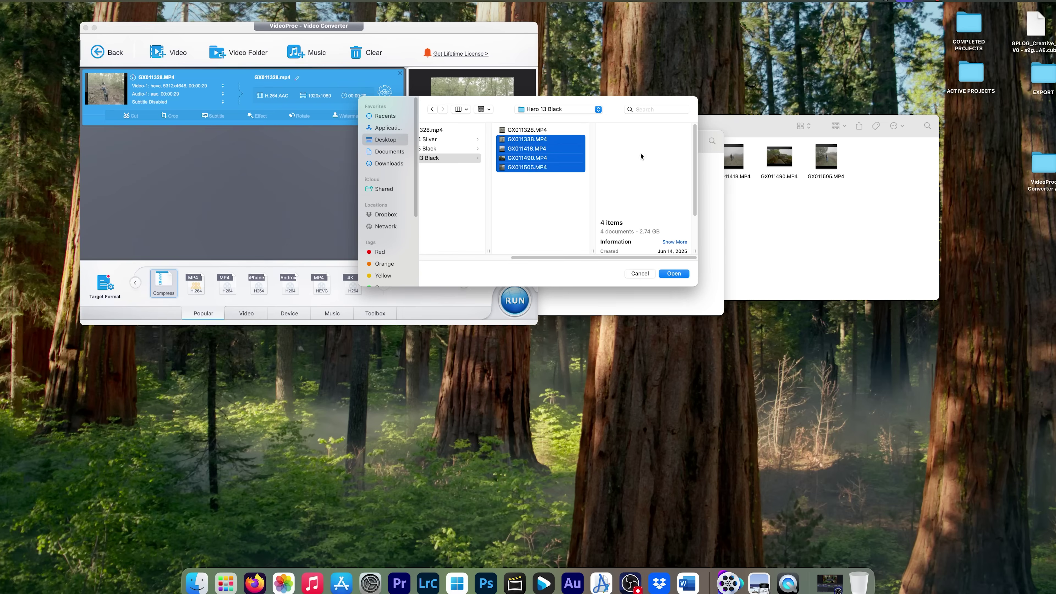
Step: Load the four remaining Hero 13 Black clips, start converting them, and clear the queued item
{"action": "left_click", "coordinate": [673, 274]}
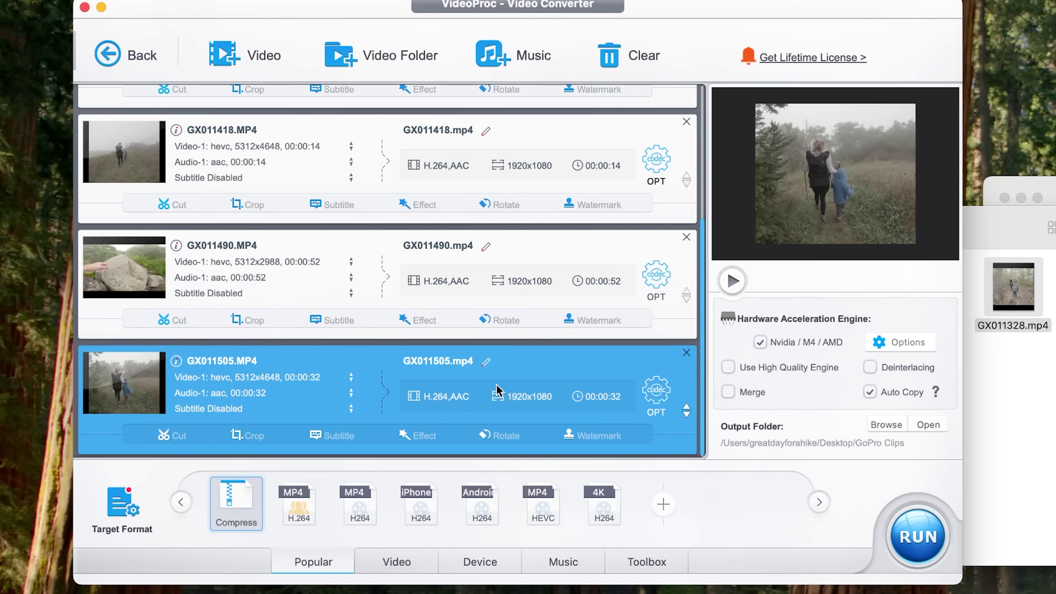
{"action": "left_click", "coordinate": [918, 536]}
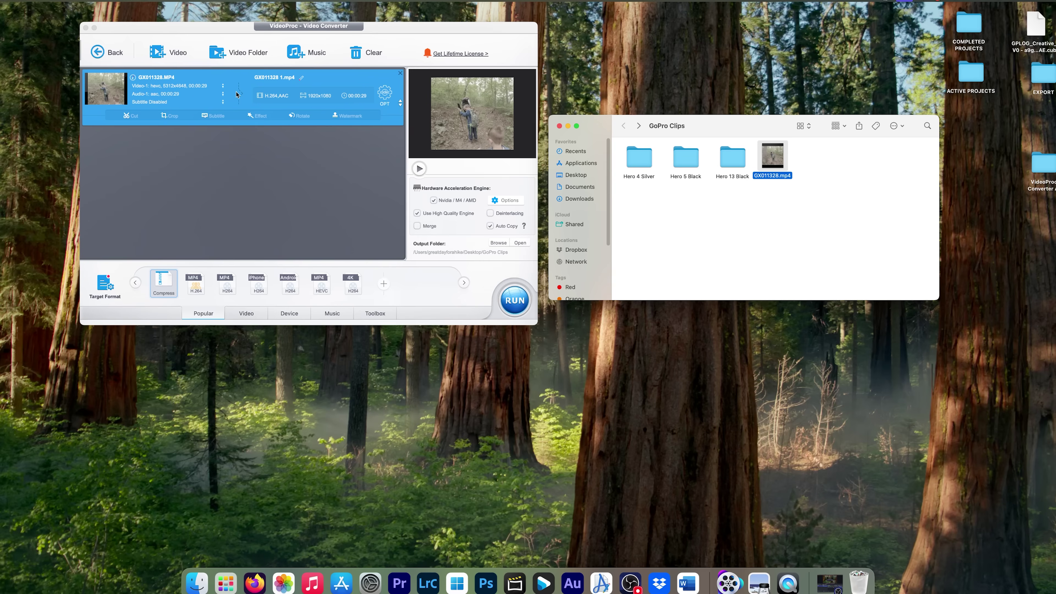
{"action": "left_click", "coordinate": [400, 73]}
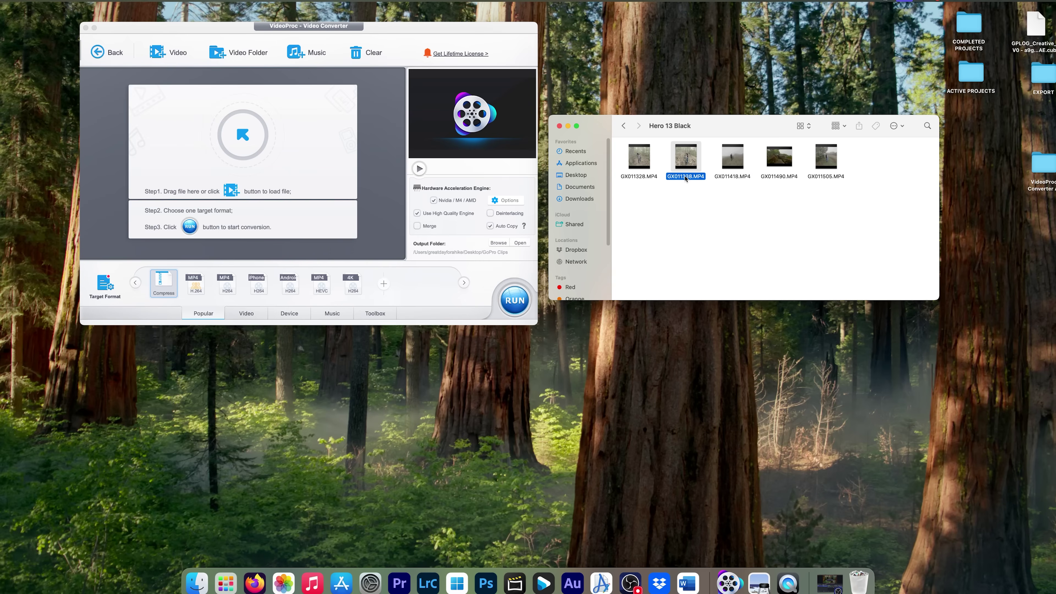
Step: Add GX011418.MP4 to the converter and open its Compress settings (70%, 217.77 MB)
{"action": "left_click", "coordinate": [740, 178]}
{"action": "left_click_drag", "start_coordinate": [739, 178], "coordinate": [332, 164]}
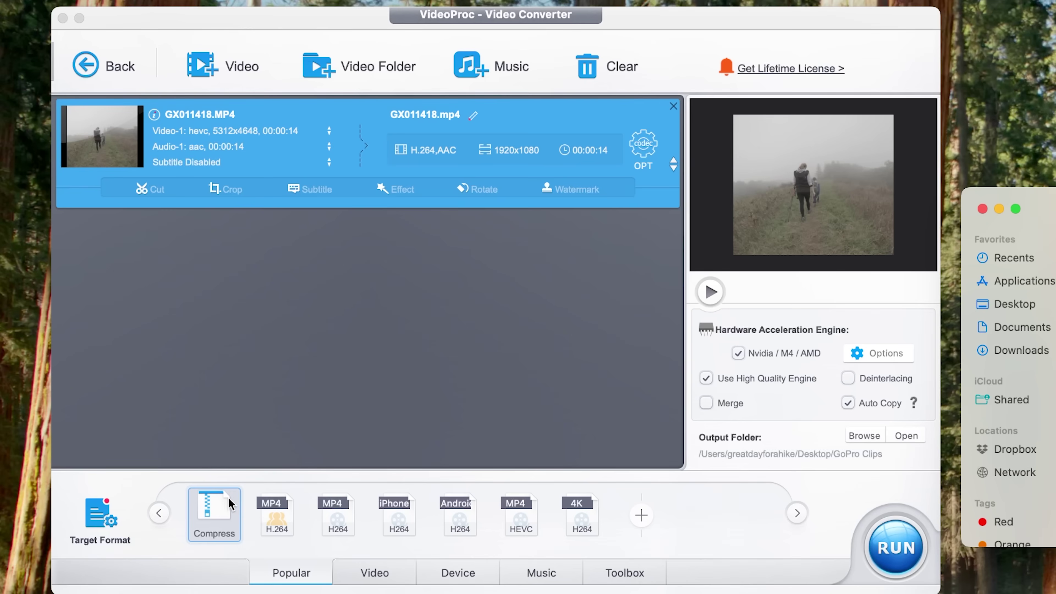
{"action": "left_click", "coordinate": [231, 506]}
{"action": "left_click", "coordinate": [241, 492]}
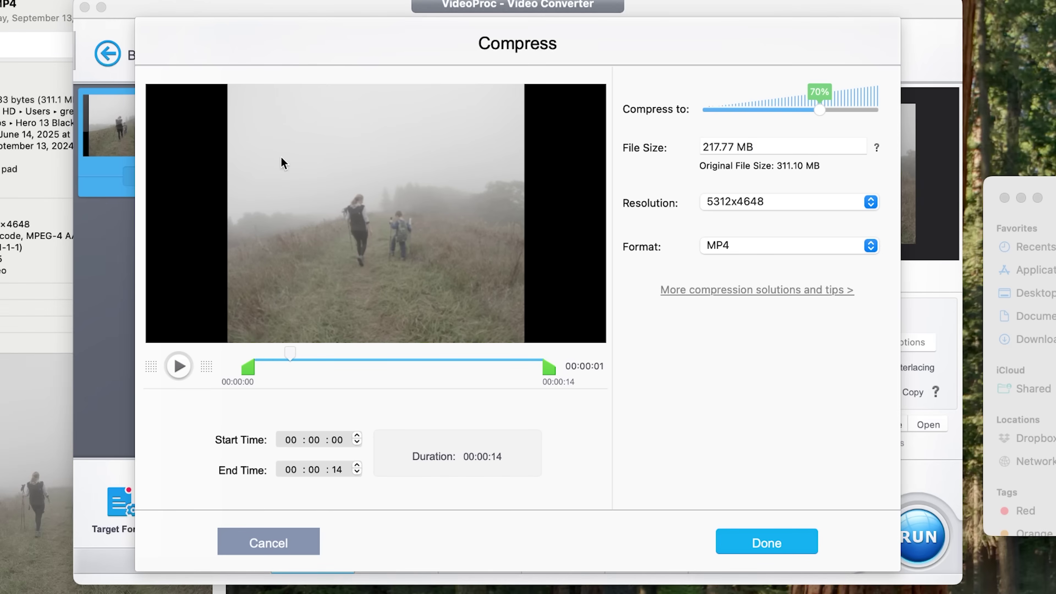
{"action": "left_click_drag", "start_coordinate": [51, 1], "coordinate": [939, 100]}
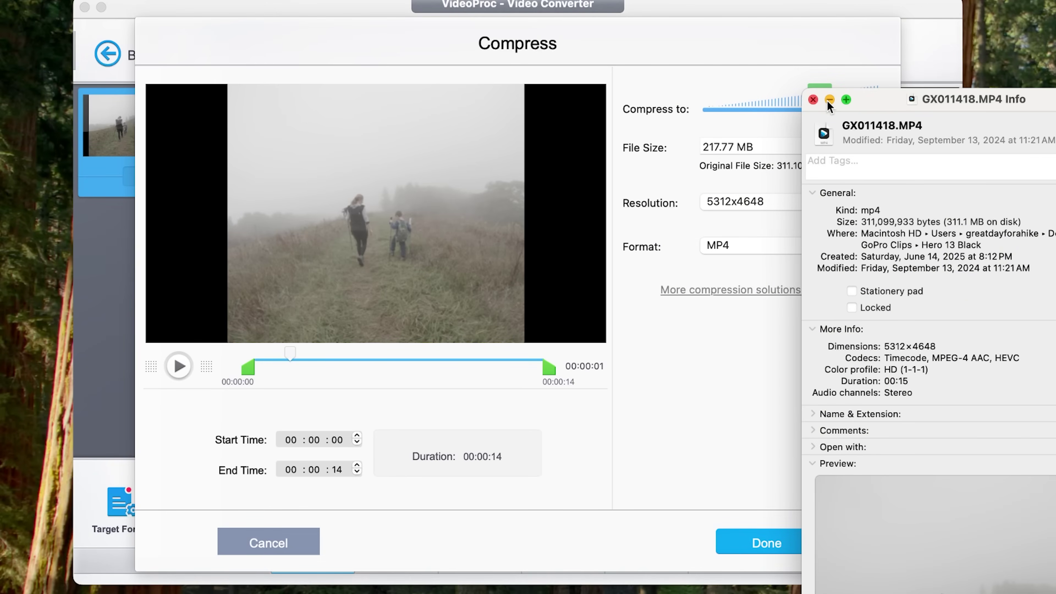
Step: Set GX011418's target file size to 25.0 MB (20%) and confirm the compression
{"action": "left_click", "coordinate": [812, 100]}
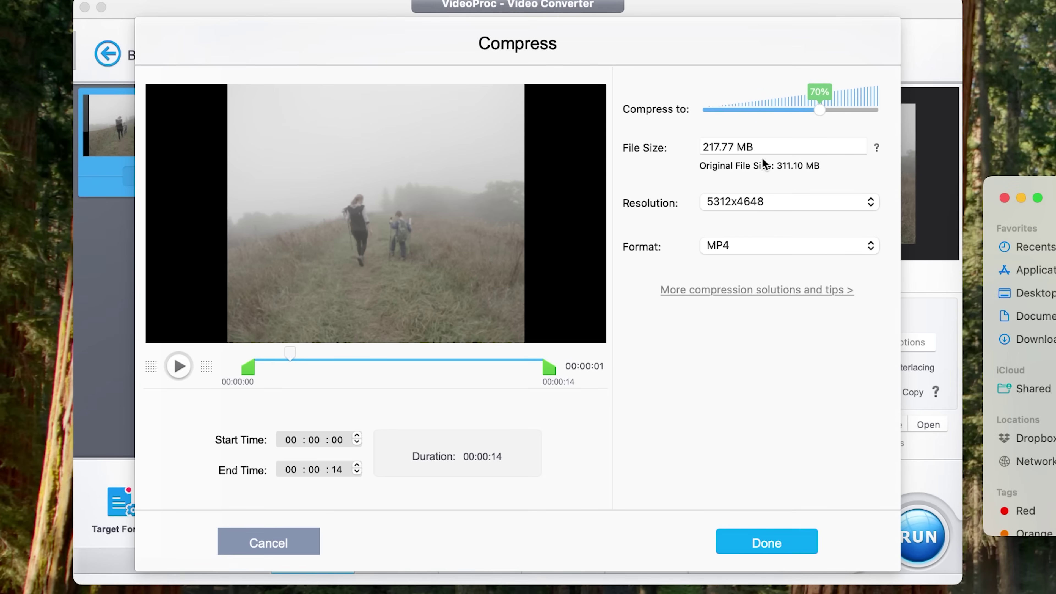
{"action": "left_click", "coordinate": [737, 147]}
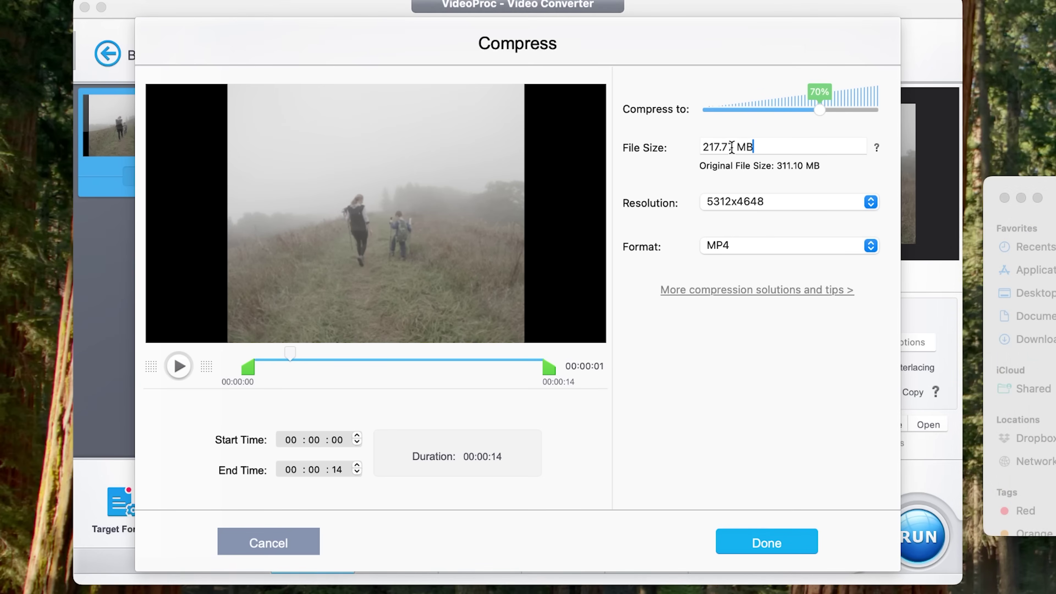
{"action": "left_click_drag", "start_coordinate": [820, 109], "coordinate": [723, 110]}
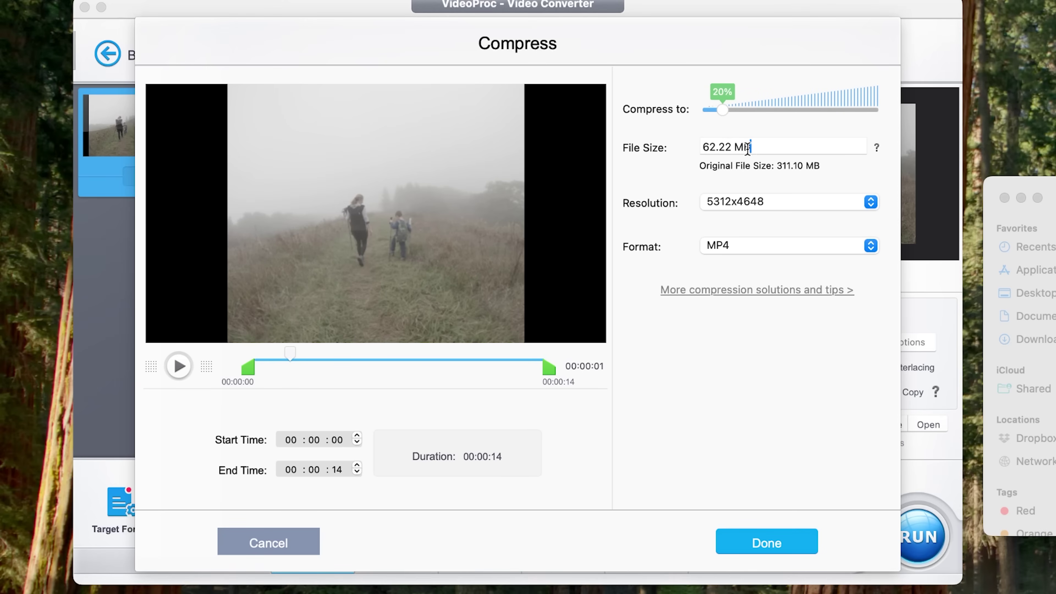
{"action": "left_click", "coordinate": [763, 146]}
{"action": "key", "text": "super+a"}
{"action": "type", "text": "25.0"}
{"action": "key", "text": "Return"}
{"action": "left_click_drag", "start_coordinate": [732, 146], "coordinate": [700, 146]}
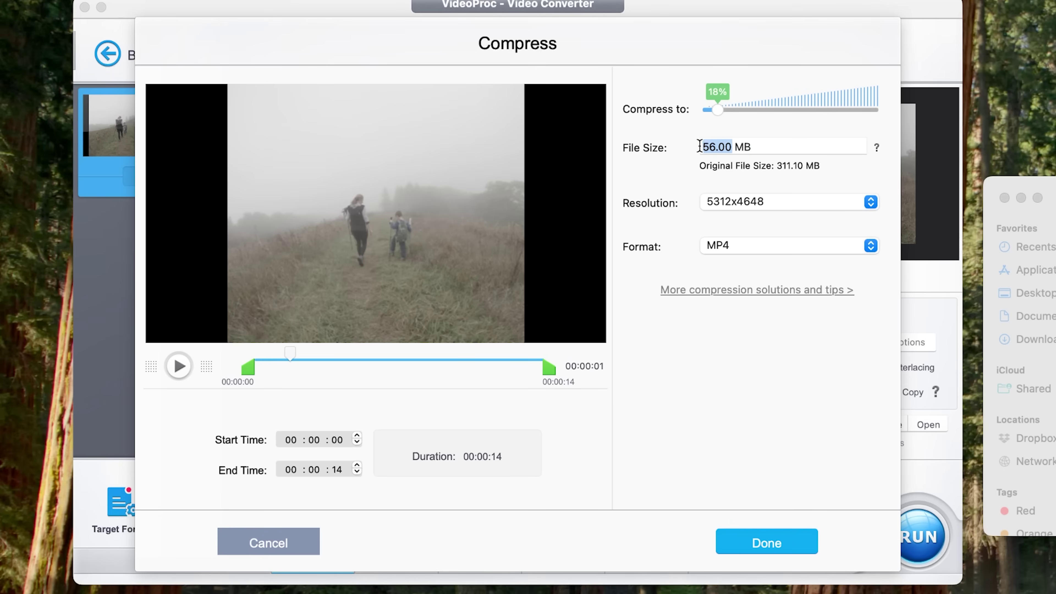
{"action": "type", "text": "25.0"}
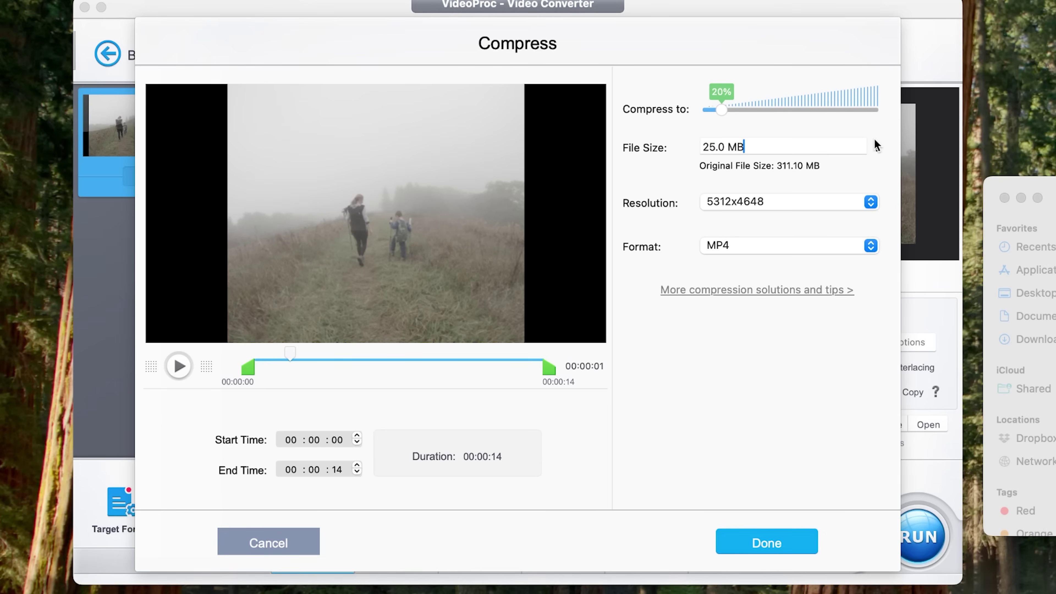
{"action": "left_click", "coordinate": [772, 539]}
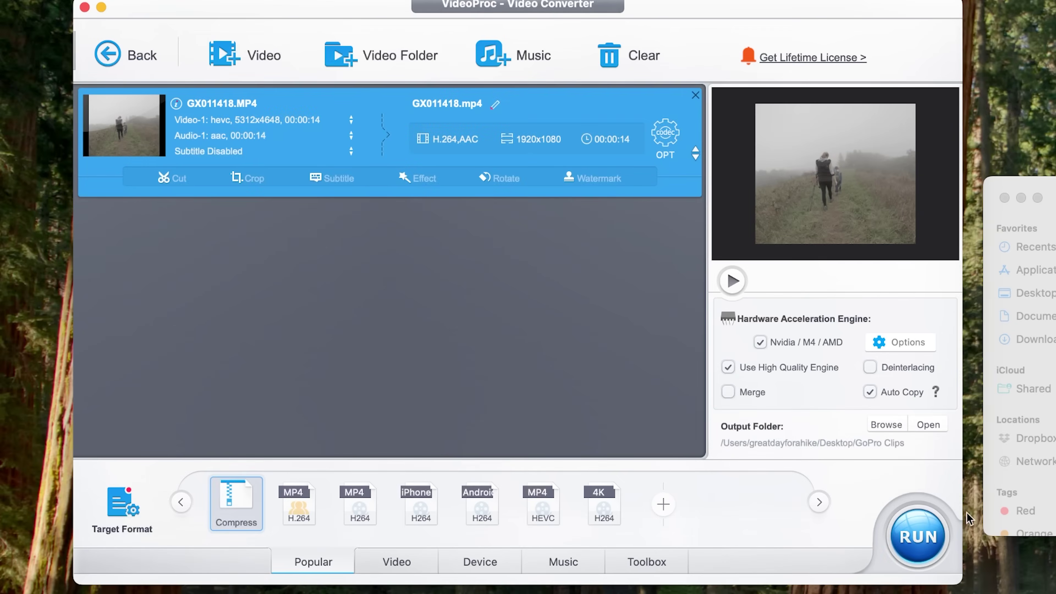
Step: Convert GX011418 and check the 26.3 MB output file's info in Finder
{"action": "left_click", "coordinate": [918, 537]}
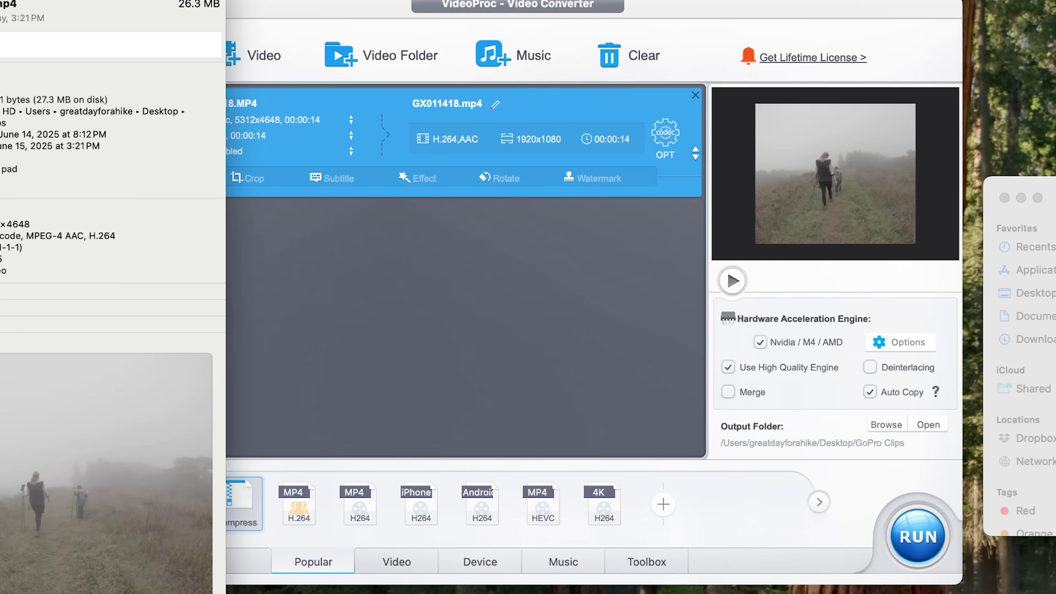
{"action": "left_click_drag", "start_coordinate": [239, 9], "coordinate": [848, 63]}
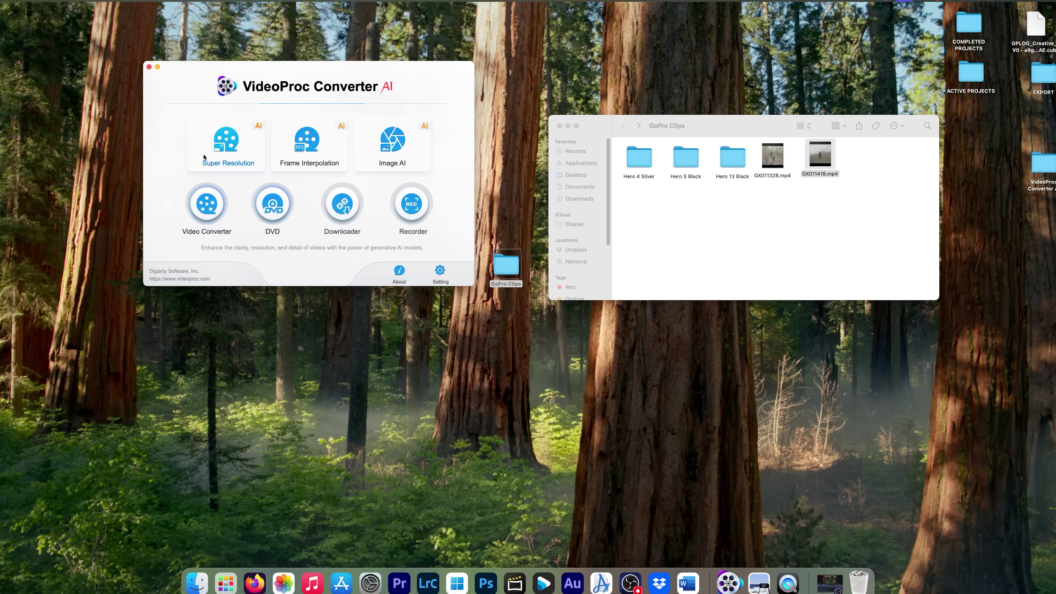
Step: Load GX011490.MP4 from the Hero 13 Black folder into the Video Converter
{"action": "left_click", "coordinate": [207, 204]}
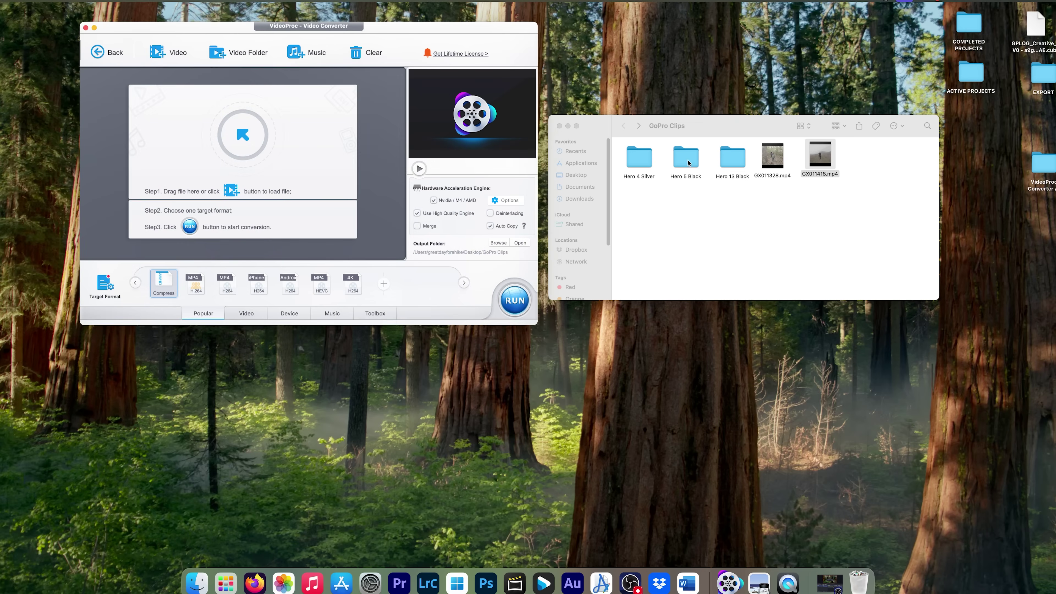
{"action": "left_click", "coordinate": [738, 168]}
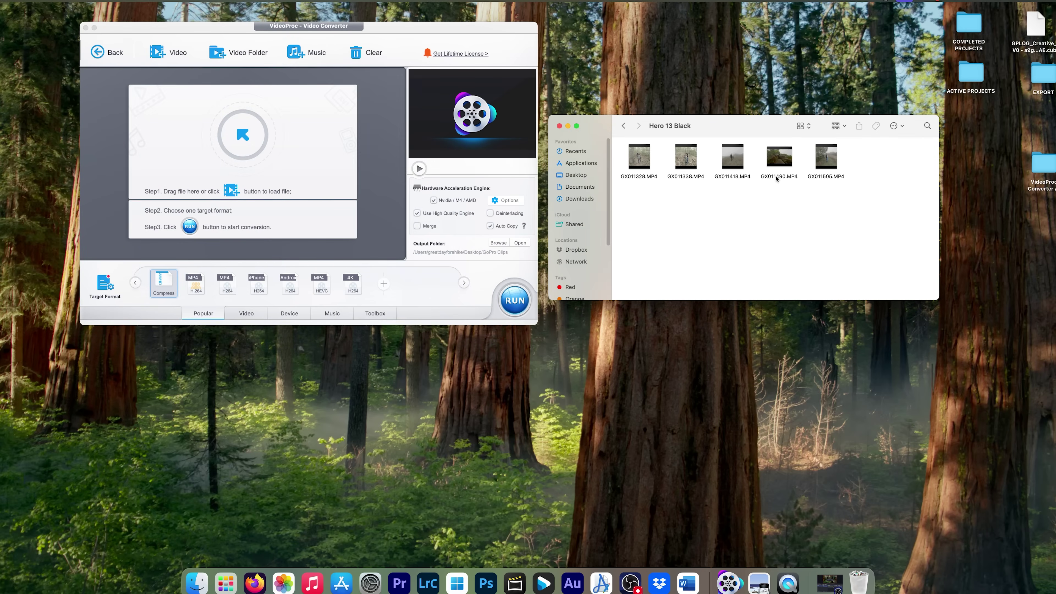
{"action": "left_click", "coordinate": [776, 179]}
{"action": "left_click_drag", "start_coordinate": [792, 178], "coordinate": [324, 166]}
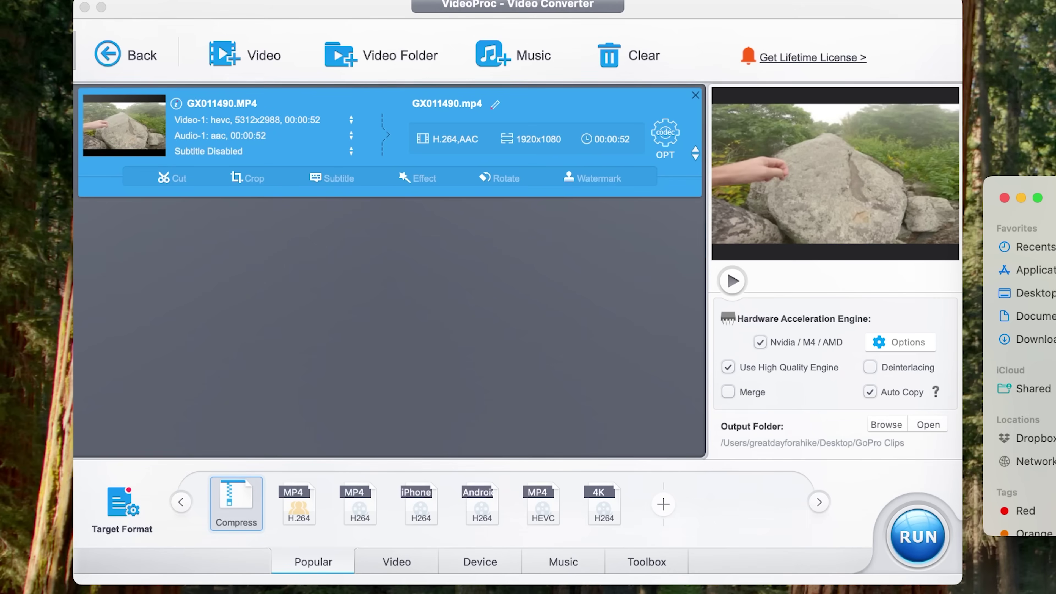
Step: Check GX011490.MP4's file info (1.16 GB, 5312x2988 HEVC), then close the window
{"action": "key", "text": "super+i"}
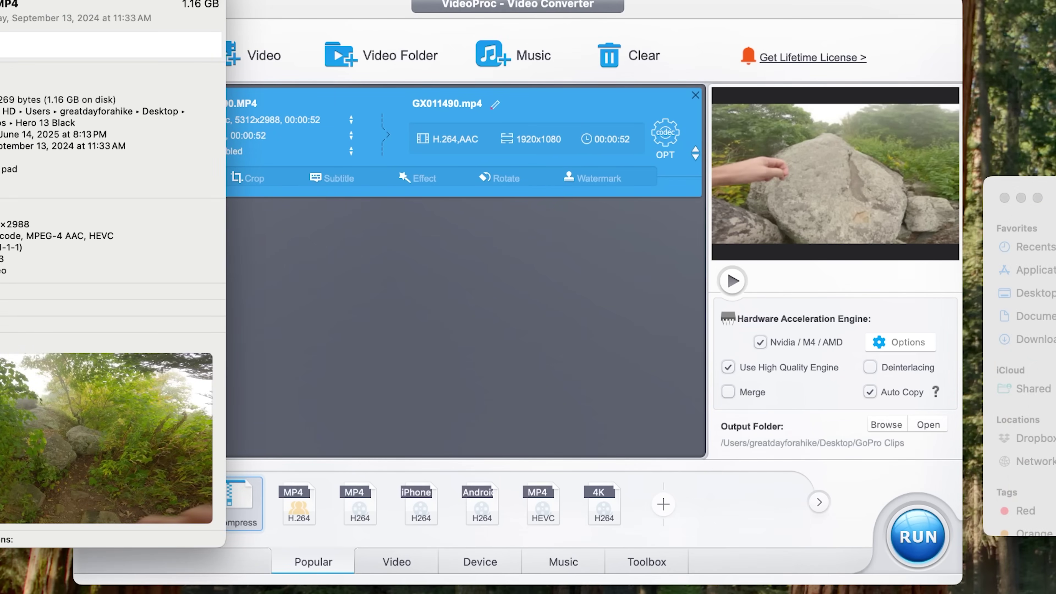
{"action": "left_click_drag", "start_coordinate": [83, 2], "coordinate": [287, 6]}
{"action": "key", "text": "super+w"}
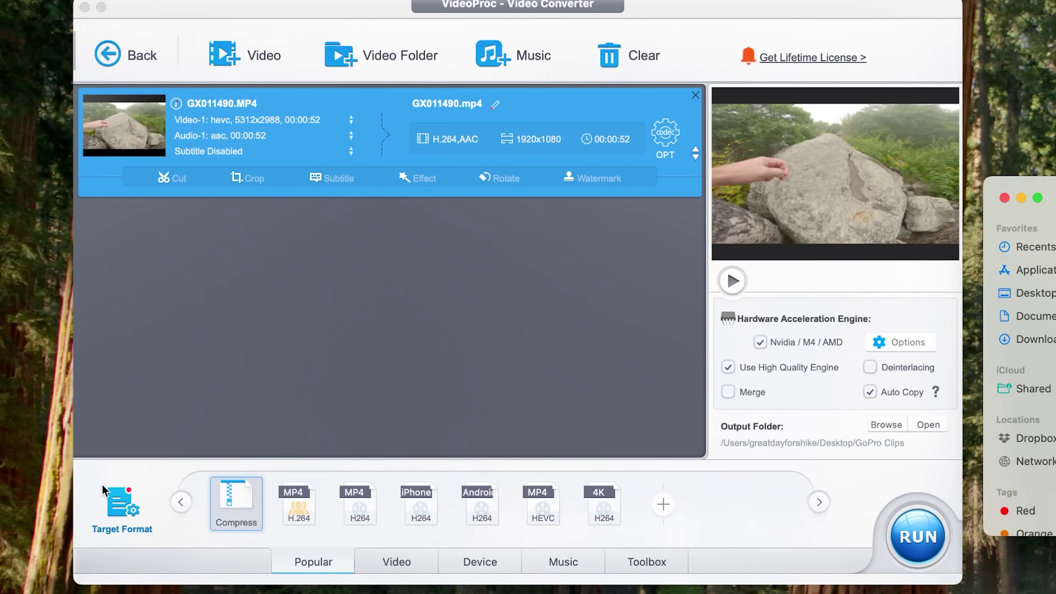
Step: Choose MP4 H264 output and raise its quality to Very High, CRF 8
{"action": "left_click", "coordinate": [378, 559]}
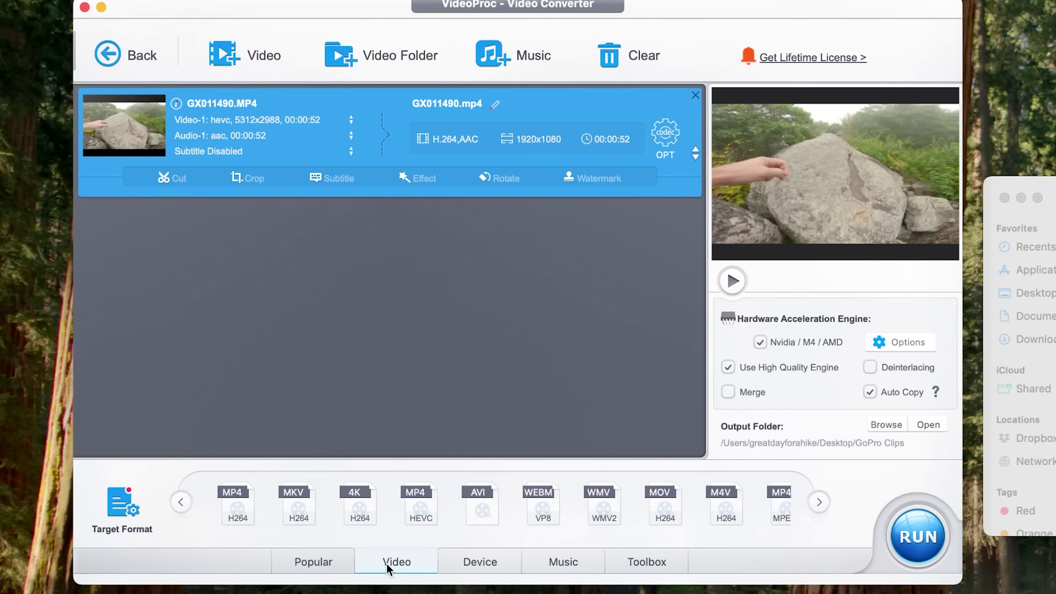
{"action": "mouse_move", "coordinate": [241, 507]}
{"action": "double_click", "coordinate": [236, 508]}
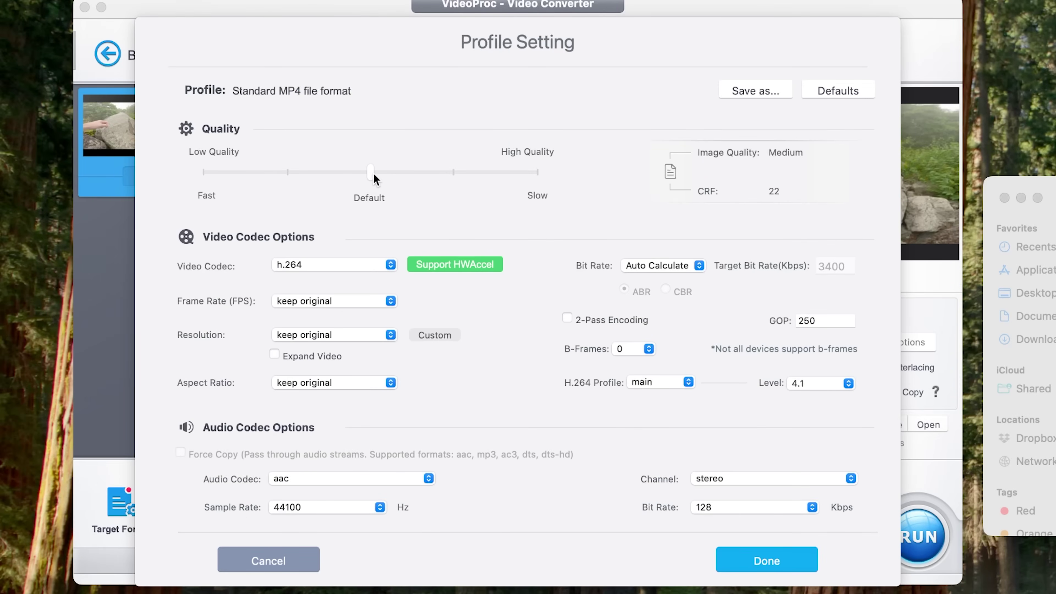
{"action": "left_click_drag", "start_coordinate": [614, 154], "coordinate": [611, 155]}
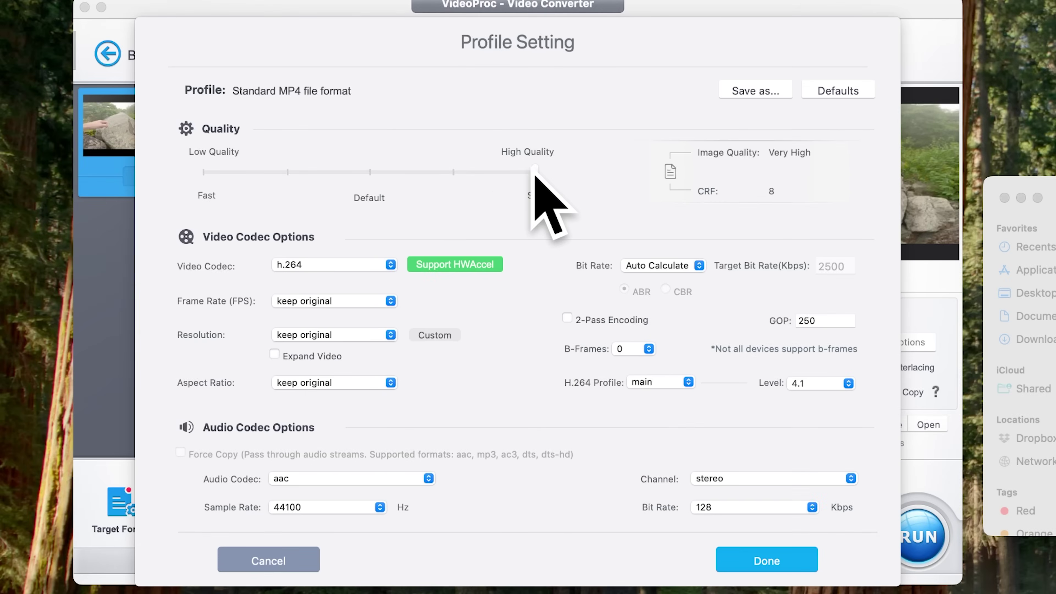
{"action": "left_click", "coordinate": [777, 568]}
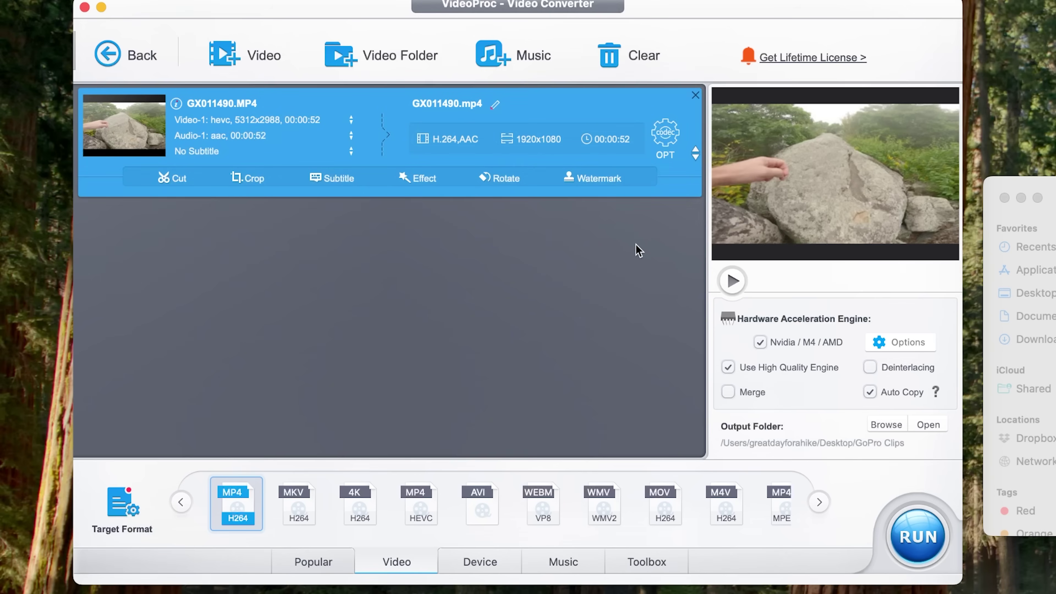
Step: Convert GX011490 to MP4 and preview the resulting GX011490.mp4 in GoPro Clips
{"action": "left_click", "coordinate": [921, 522]}
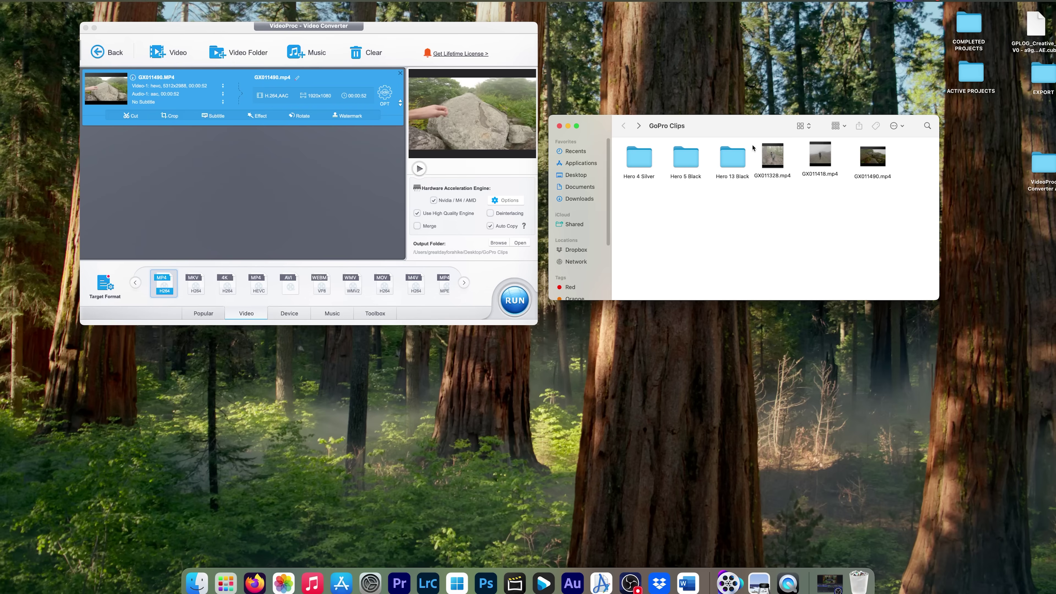
{"action": "right_click", "coordinate": [872, 175]}
{"action": "left_click", "coordinate": [1010, 219]}
{"action": "key", "text": "space"}
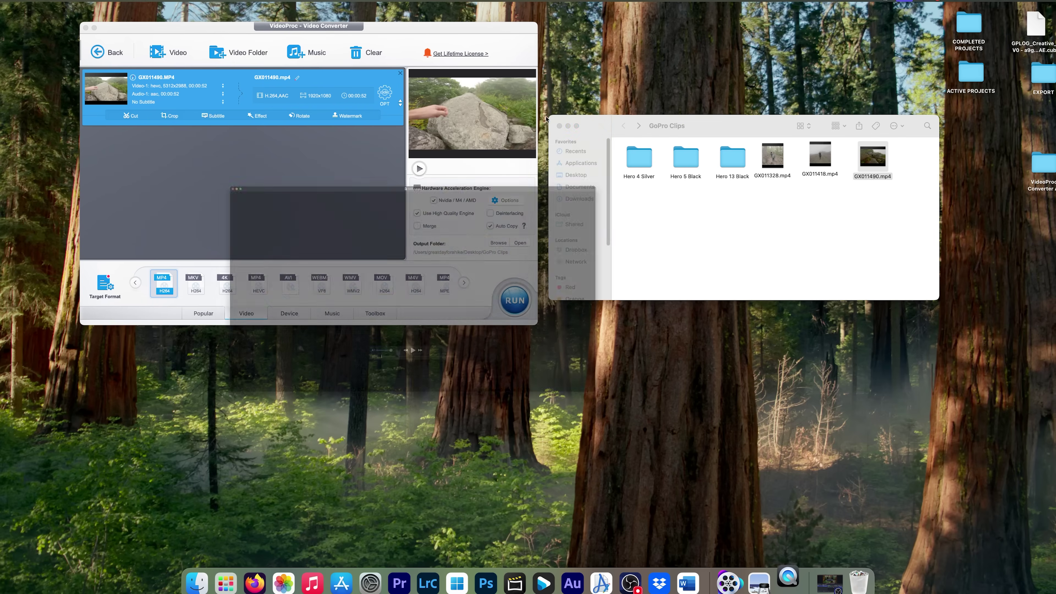